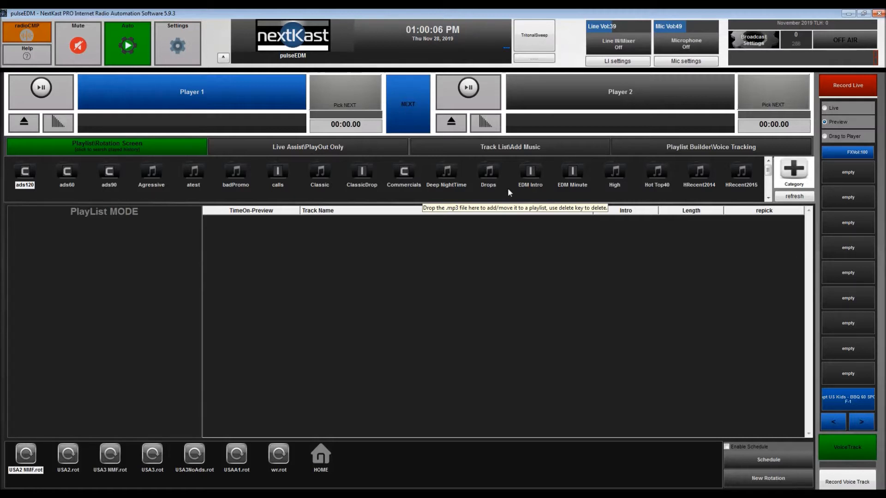
List the Classic category's tracks in the music library and create a music category named "new"
left_click(524, 148)
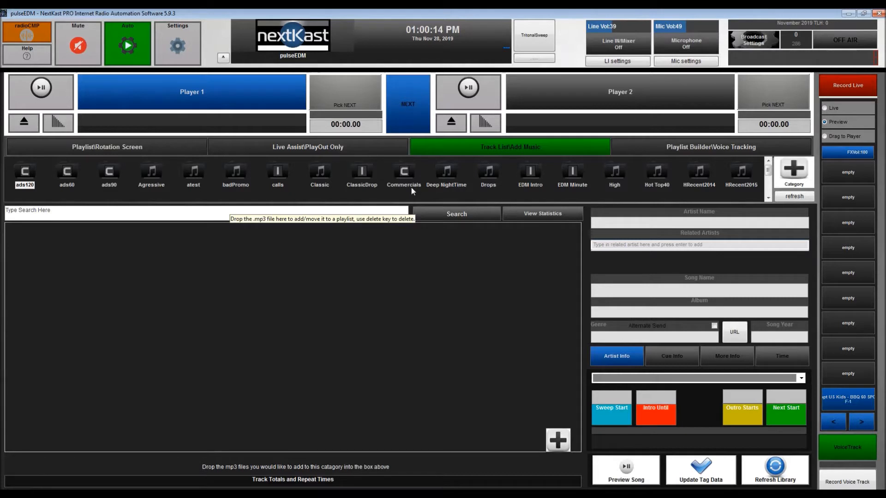
left_click(320, 175)
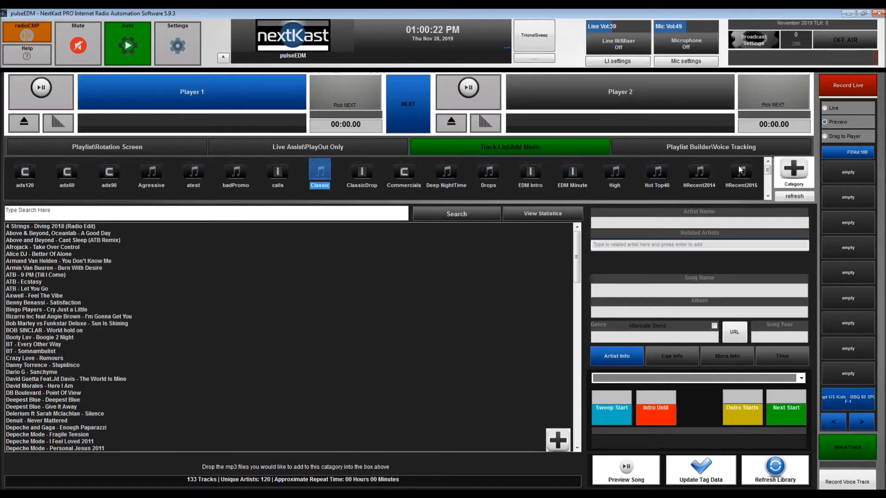
left_click(794, 180)
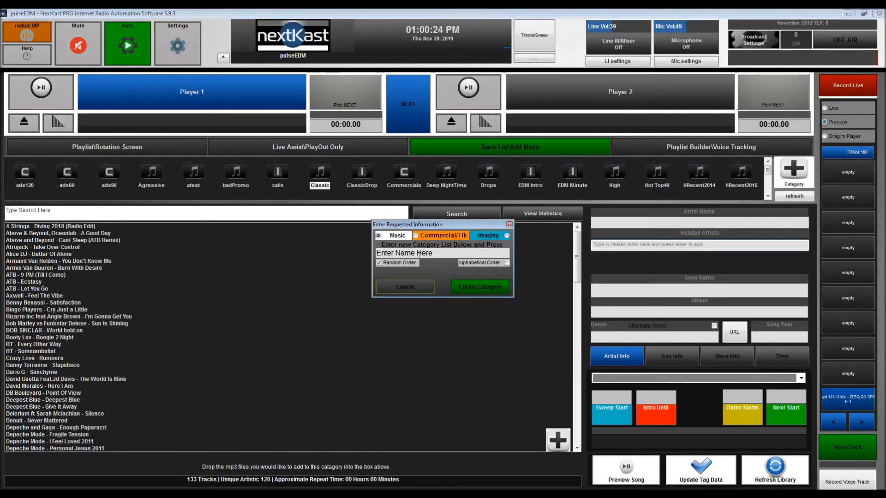
type("new")
key("Return")
Open and dismiss the music import dialog, and view the tag details of Axwell - Feel The Vibe and BT - Somnambulist
left_click(560, 444)
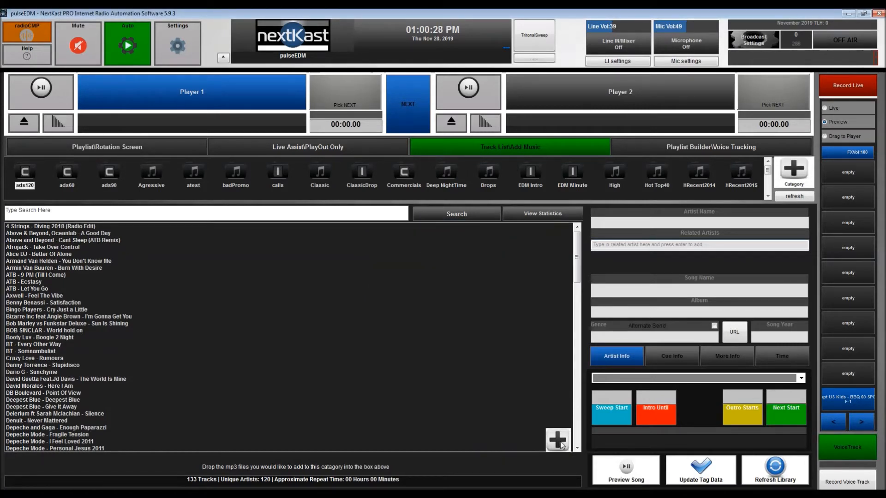
left_click(500, 313)
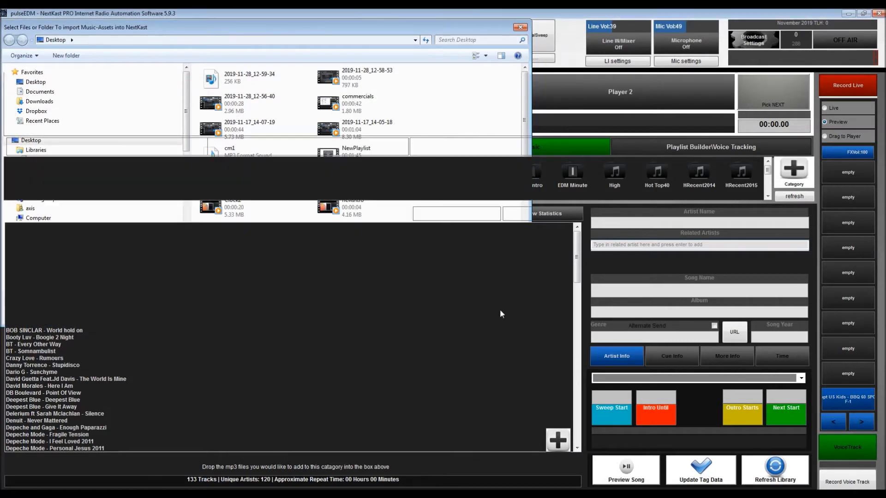
left_click(32, 296)
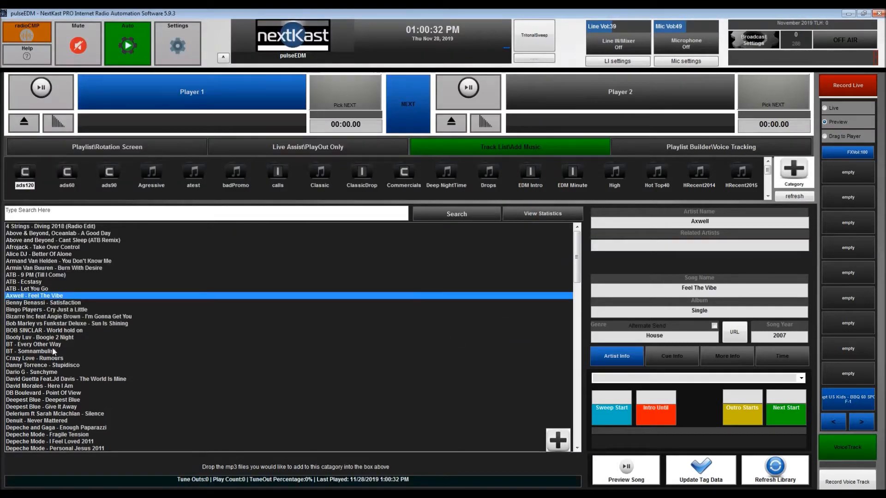
left_click(55, 352)
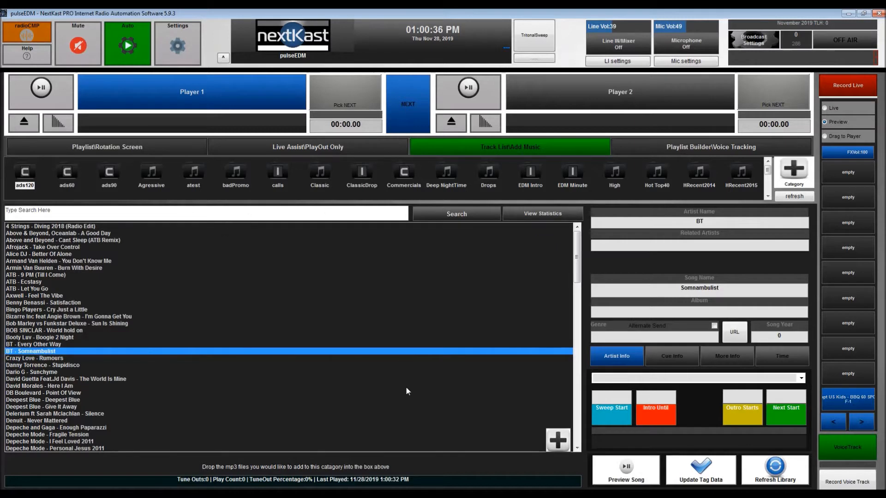
Open the USA2 NMF rotation in the rotation editor, examine its category sequence and clock, and close it
left_click(182, 142)
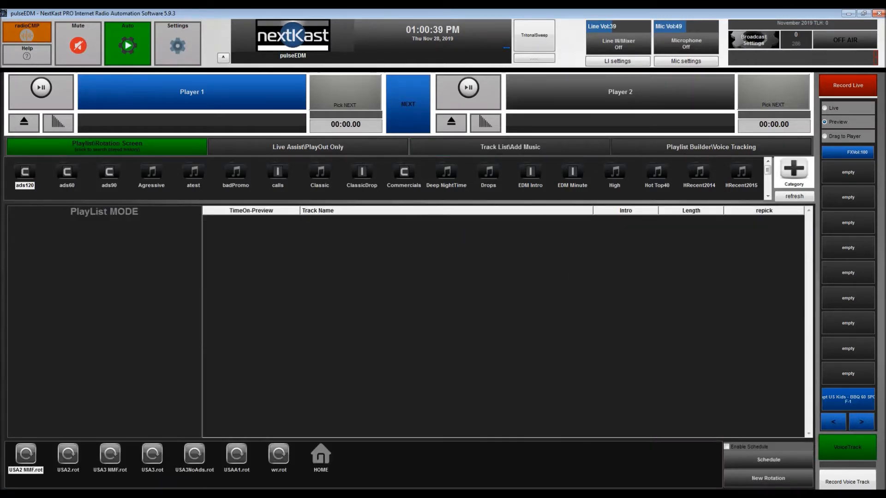
right_click(30, 453)
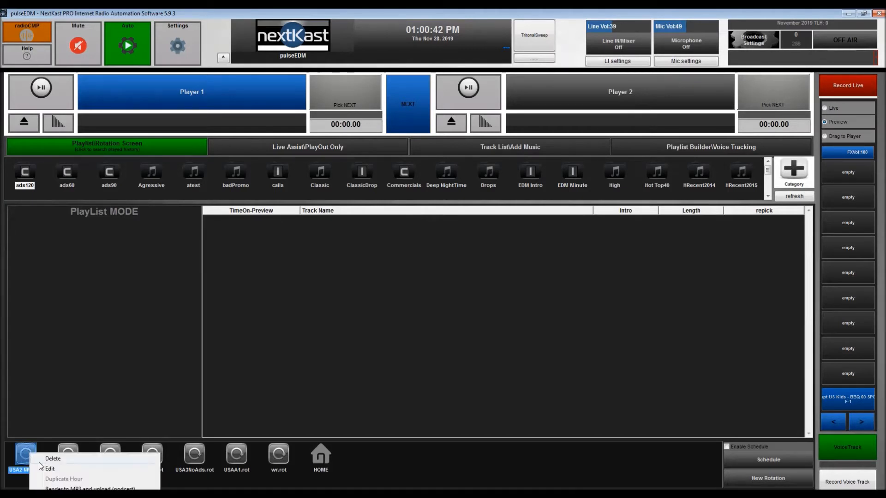
left_click(52, 469)
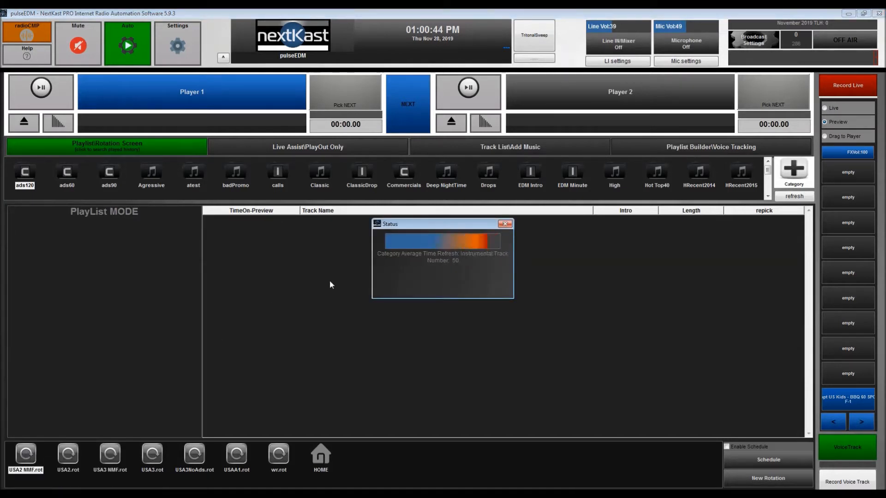
left_click(248, 381)
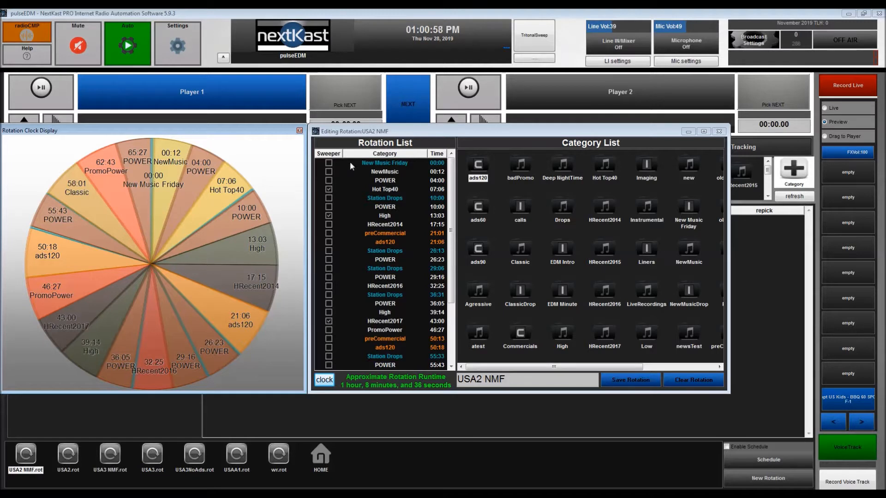
left_click(718, 131)
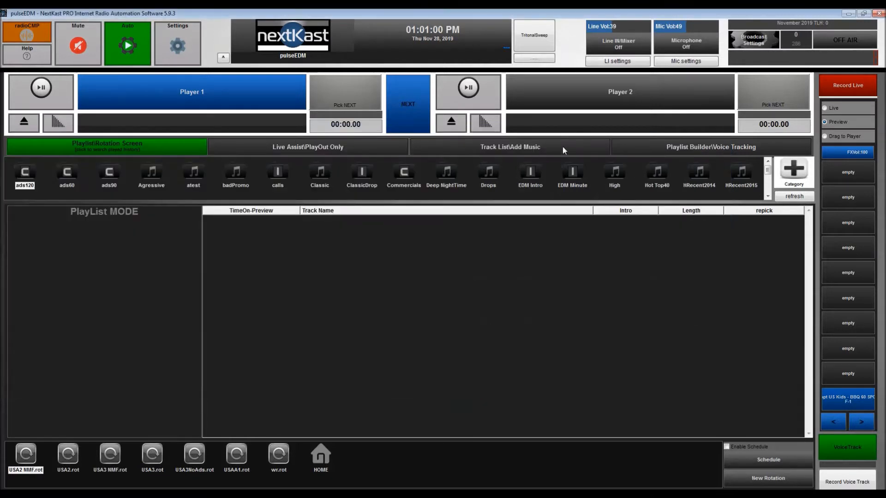
Add Benny Benassi - Satisfaction to an empty playlist in the playlist builder and save it as newPlaylist
left_click(658, 145)
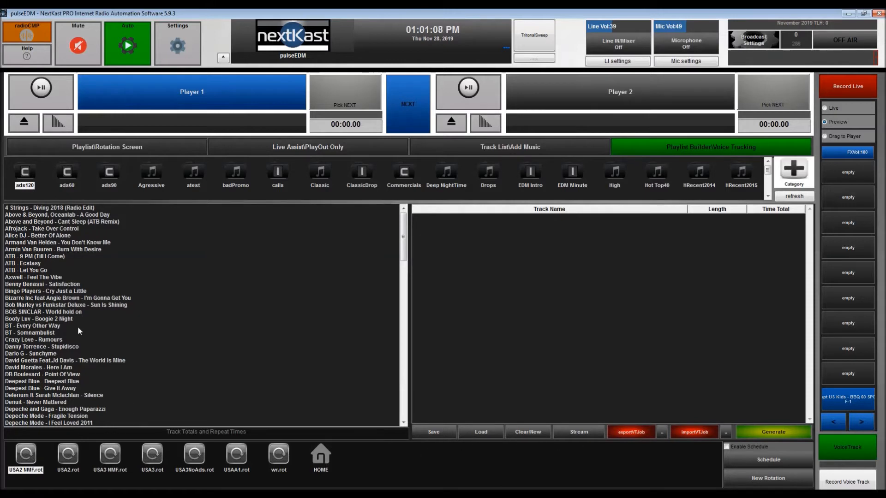
left_click_drag(75, 284, 598, 276)
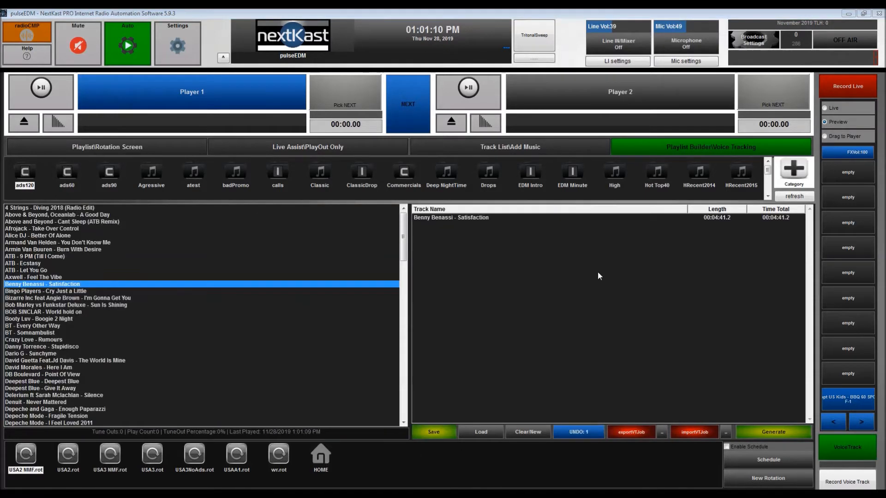
left_click(539, 384)
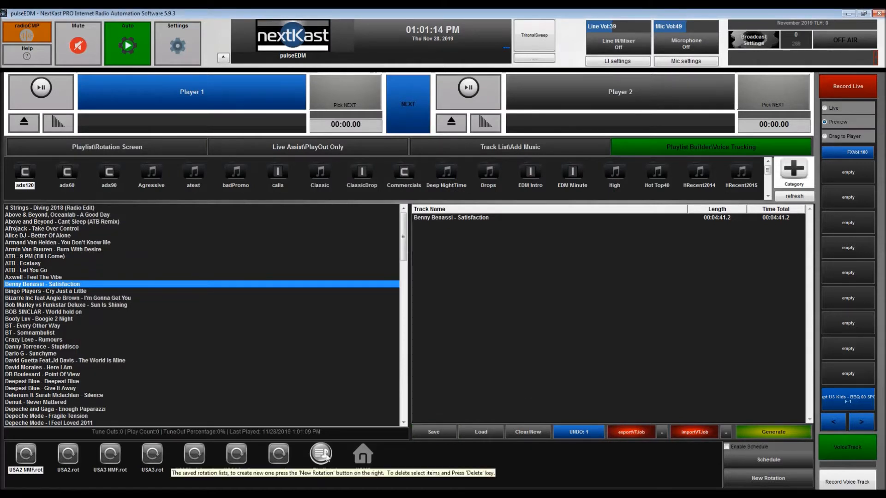
Add Above and Beyond - Cant Sleep (ATB Remix), Dario G - Sunchyme, DB Boulevard - Point Of View and Delerium - Silence to the playlist
left_click_drag(75, 222, 460, 251)
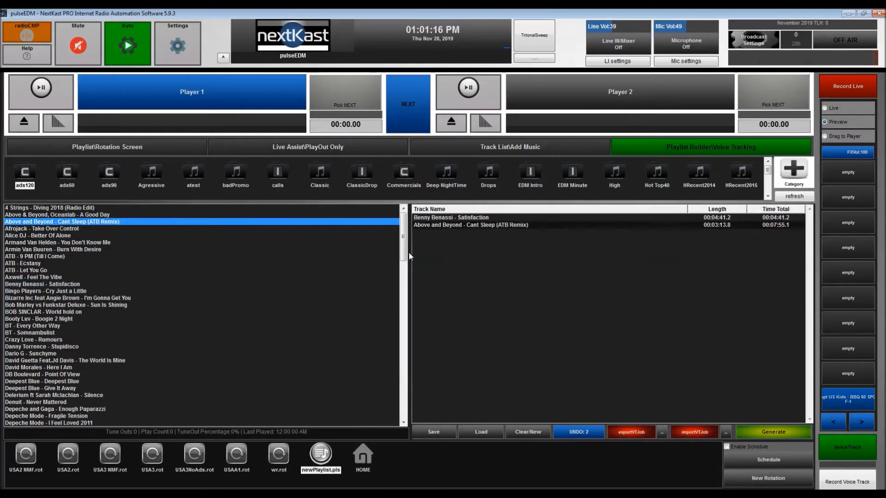
left_click_drag(43, 353, 491, 291)
left_click_drag(103, 375, 460, 297)
left_click_drag(86, 396, 501, 296)
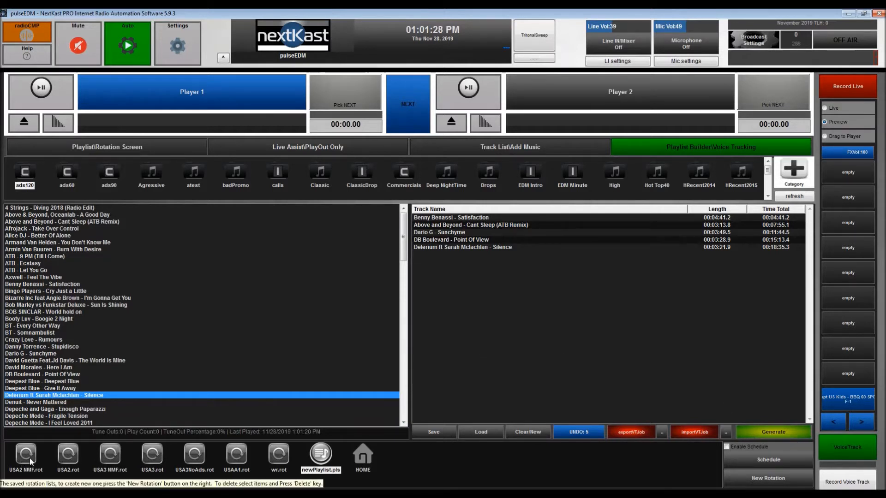
Generate a playlist with the dialog's value set to 1, and load 00.pls from the 112819 folder
left_click(773, 436)
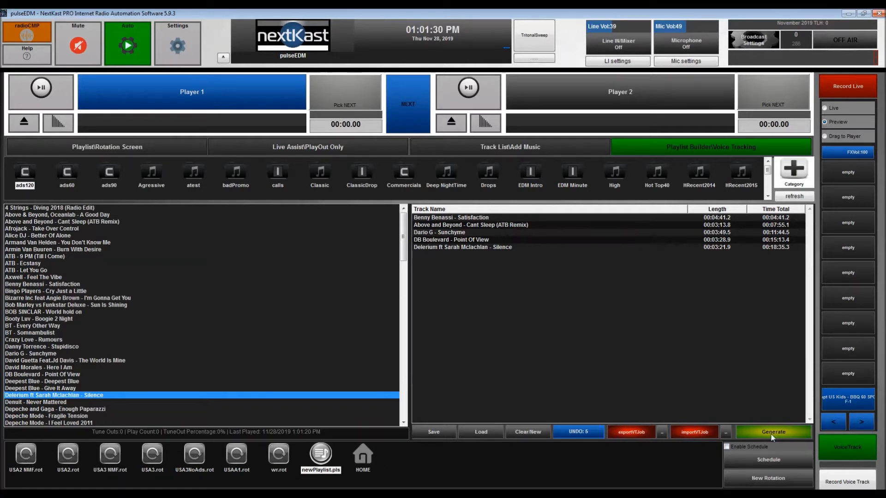
left_click_drag(489, 272, 512, 273)
type("1")
left_click(468, 314)
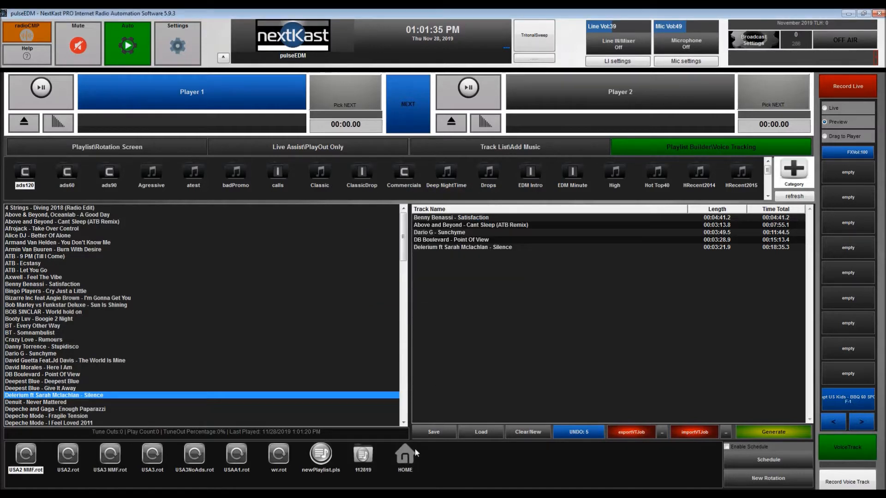
left_click(362, 457)
left_click(30, 457)
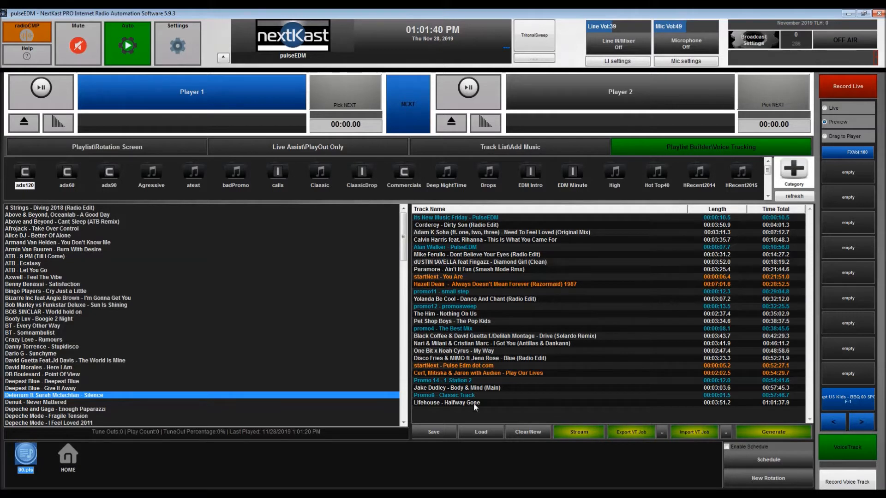
Reorder the playlist to Calvin Harris, Adam K Soha, Corderoy, and place Paramore - Ain't It Fun before dUSTIN tAVELLA - Diamond Girl
left_click(467, 241)
left_click_drag(468, 243, 459, 260)
left_click(461, 225)
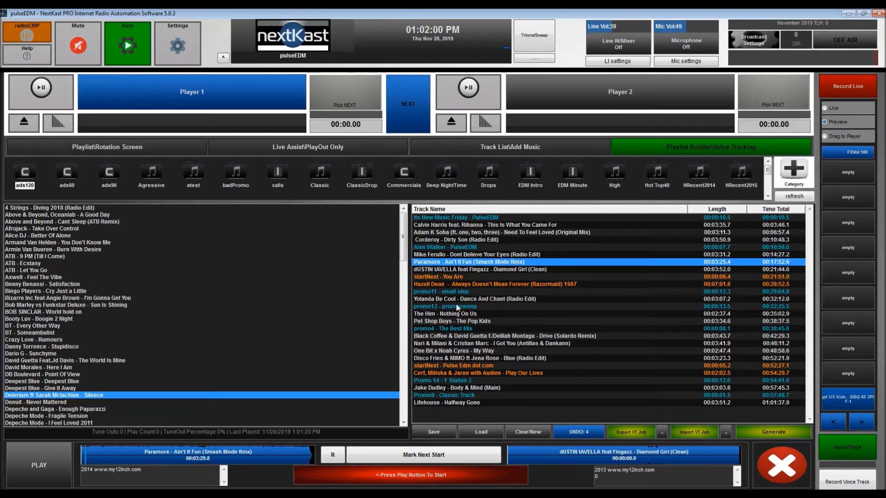
Review the main audio processing settings and the microphone input and effects settings, closing each dialog
left_click(32, 36)
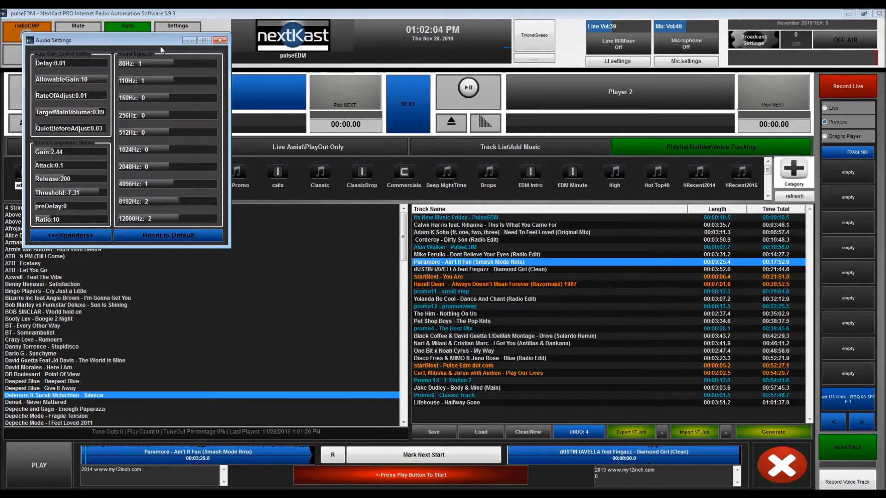
left_click_drag(124, 37, 248, 86)
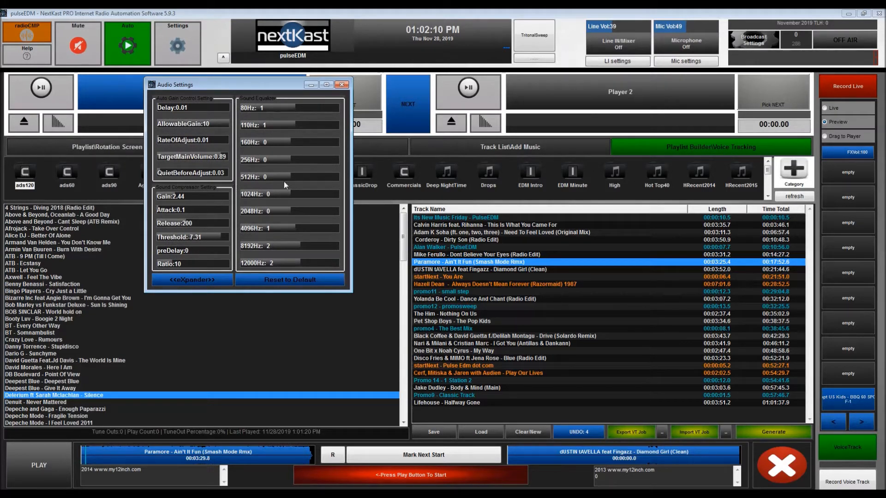
left_click(342, 85)
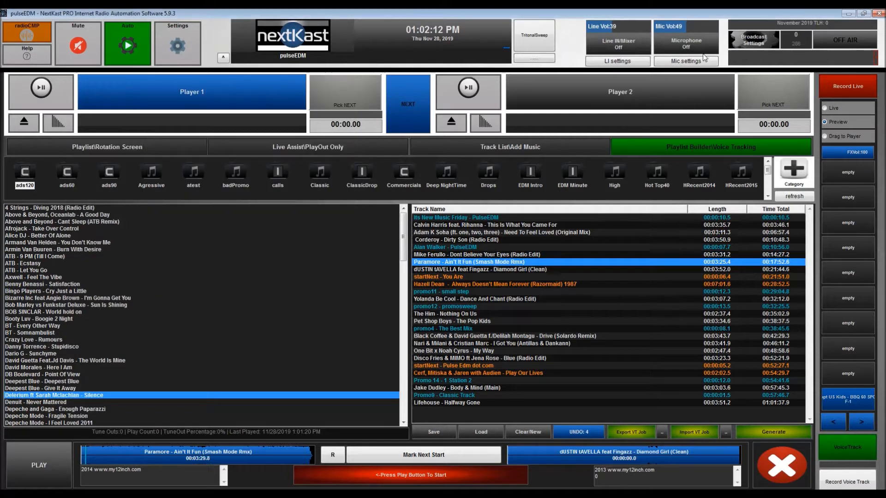
left_click(692, 62)
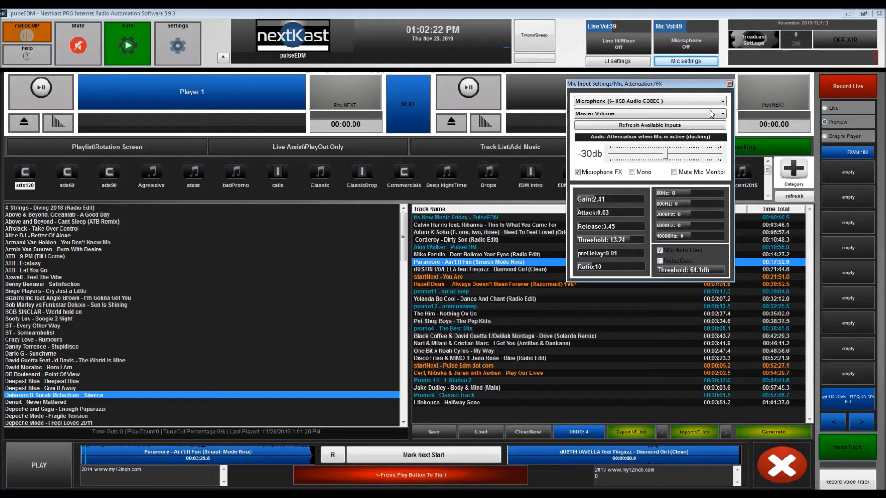
left_click(729, 84)
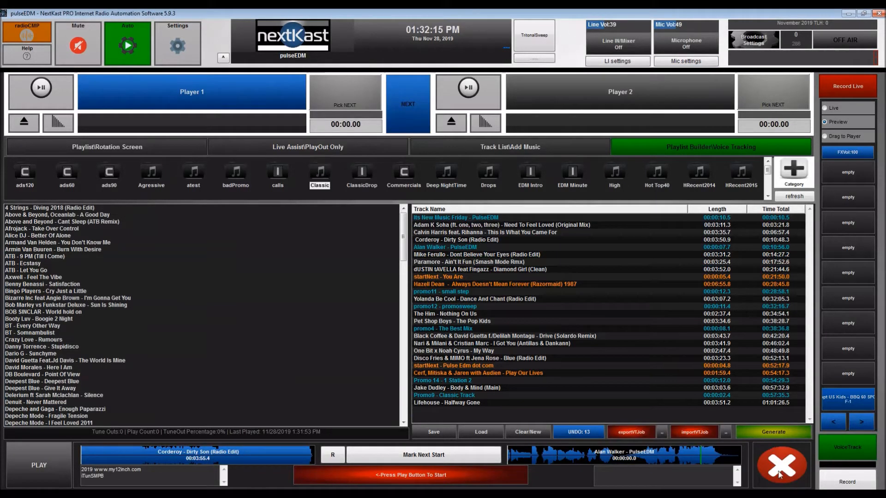
Close the voice-tracking controls and insert Bizarre Inc feat Angie Brown - I'm Gonna Get You before the Mike Ferullo track
left_click(779, 474)
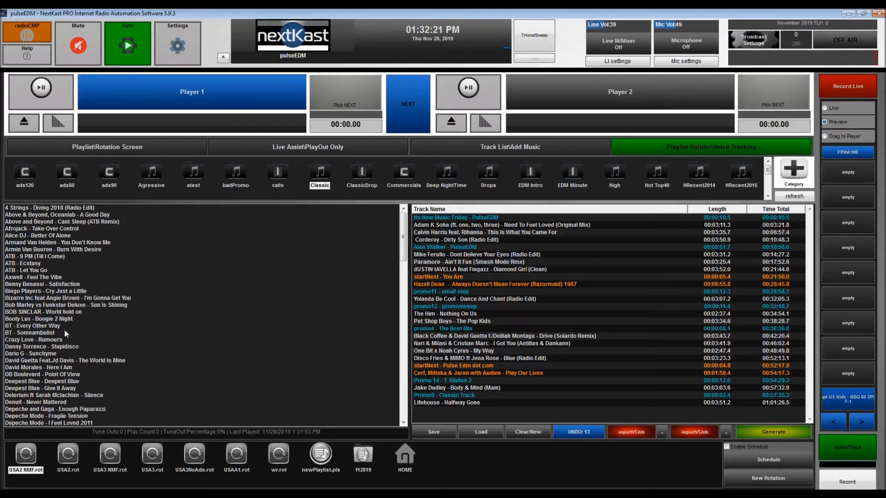
left_click(63, 298)
left_click_drag(82, 301, 517, 261)
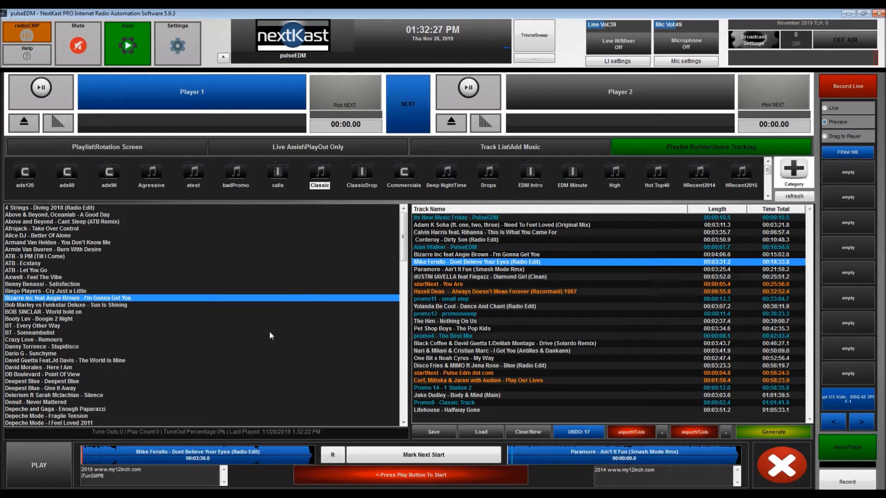
Record a voice track between Calvin Harris - This Is What You Came For and Corderoy - Dirty Son, marking the next track's start
left_click(450, 233)
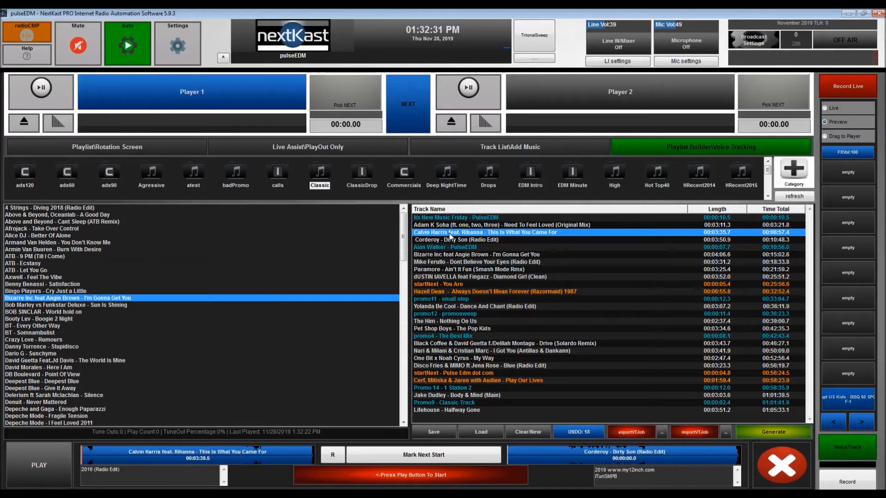
left_click(55, 466)
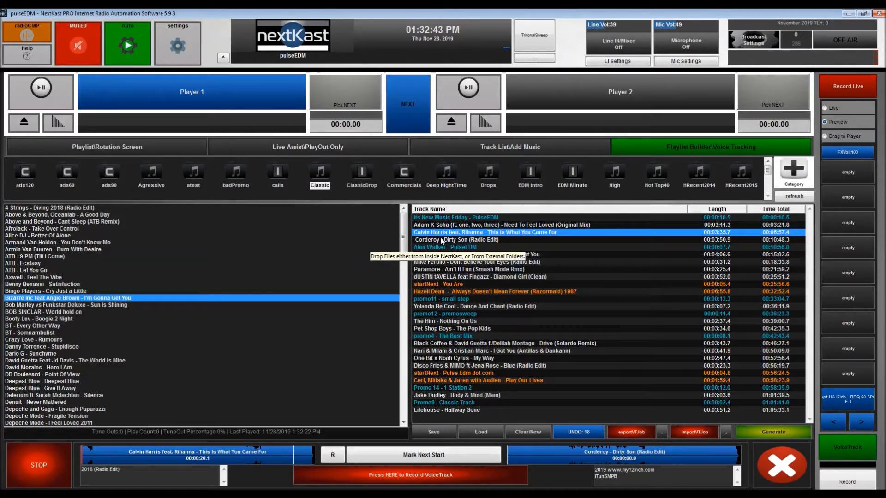
left_click(312, 456)
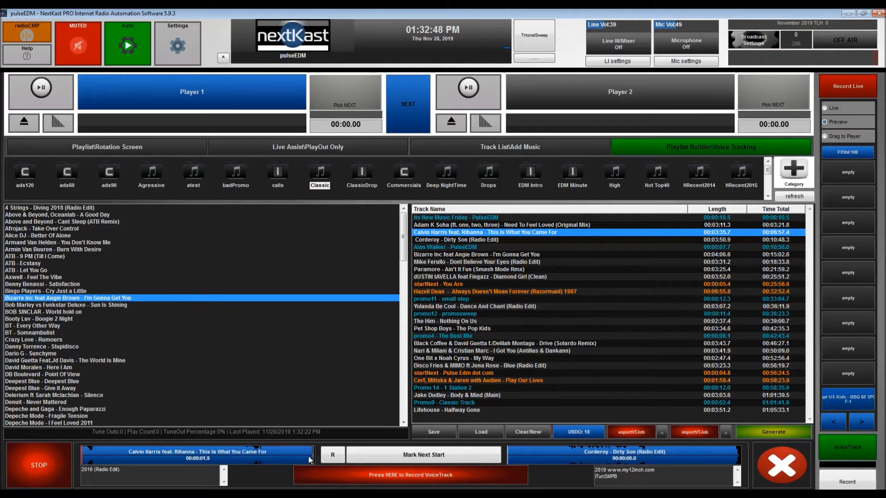
left_click(388, 477)
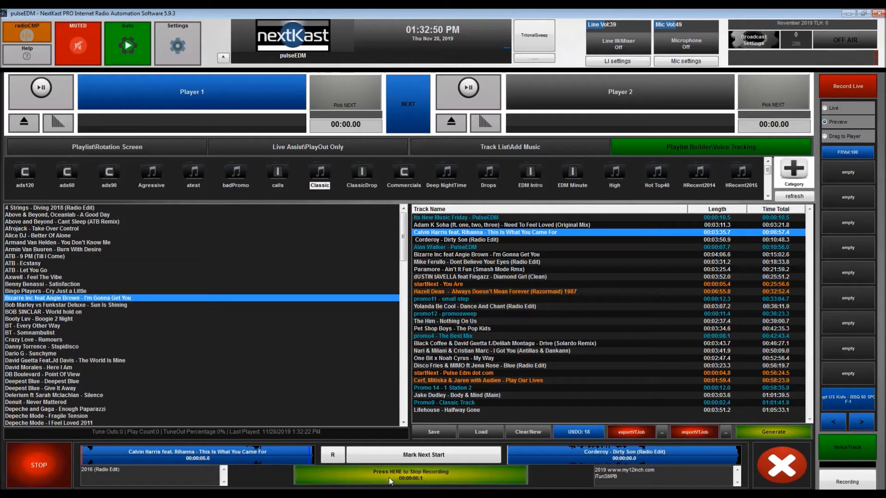
left_click(431, 458)
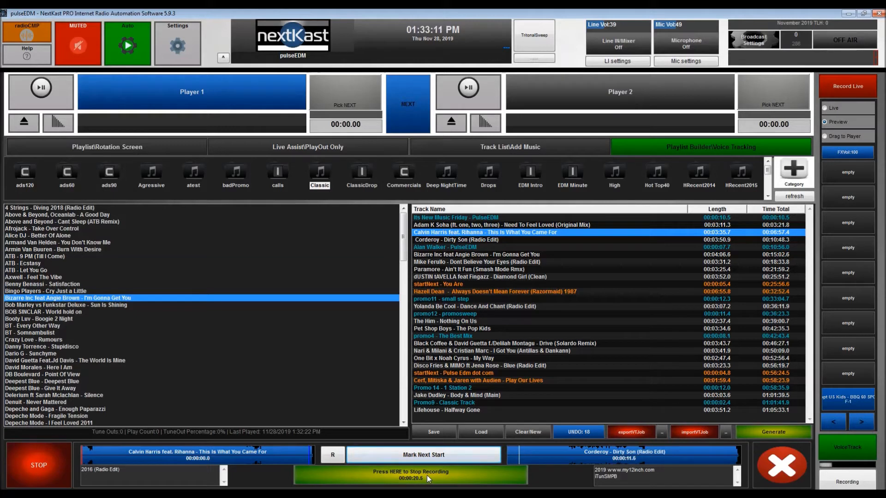
left_click(427, 475)
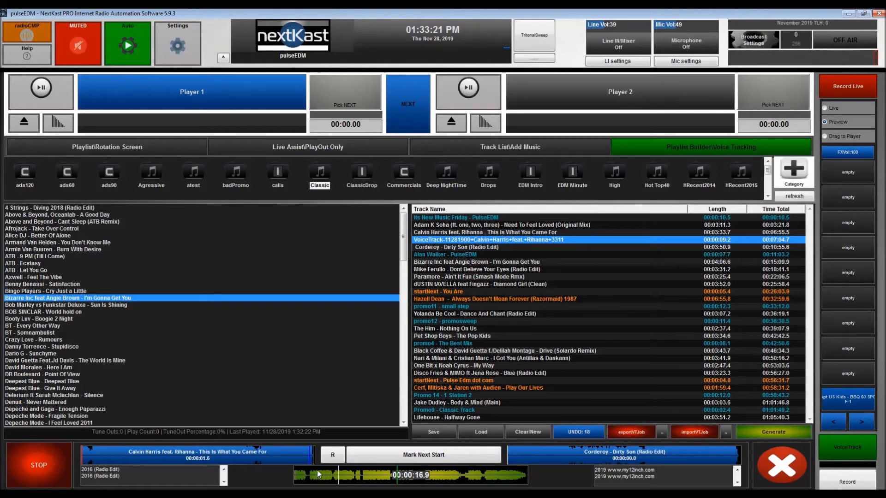
Close the voice-tracking controls and reopen the voice track recorded after the Calvin Harris song
left_click(781, 467)
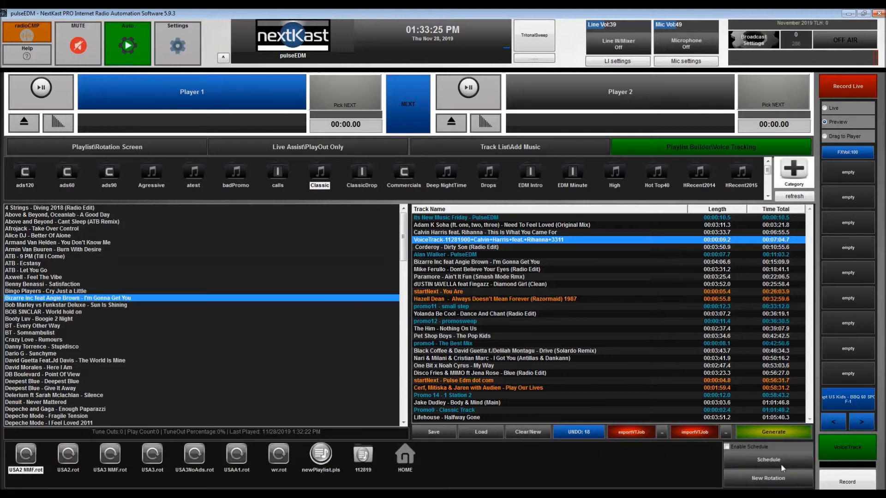
double_click(536, 243)
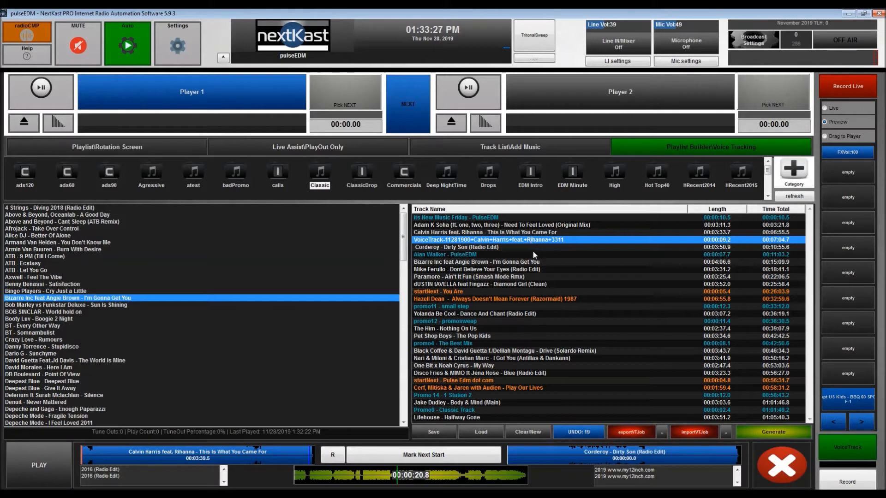
Open the Calvin Harris voice track in the external audio editor and cut two short sections out of the recording
right_click(437, 474)
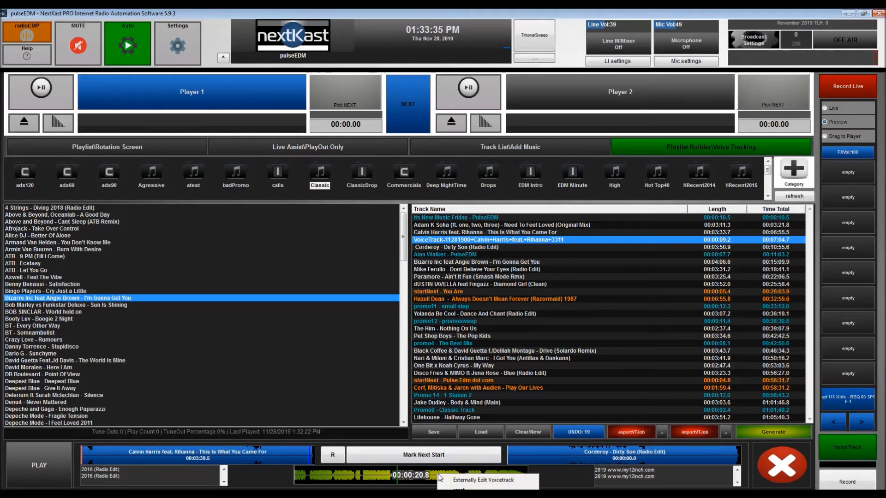
left_click(474, 480)
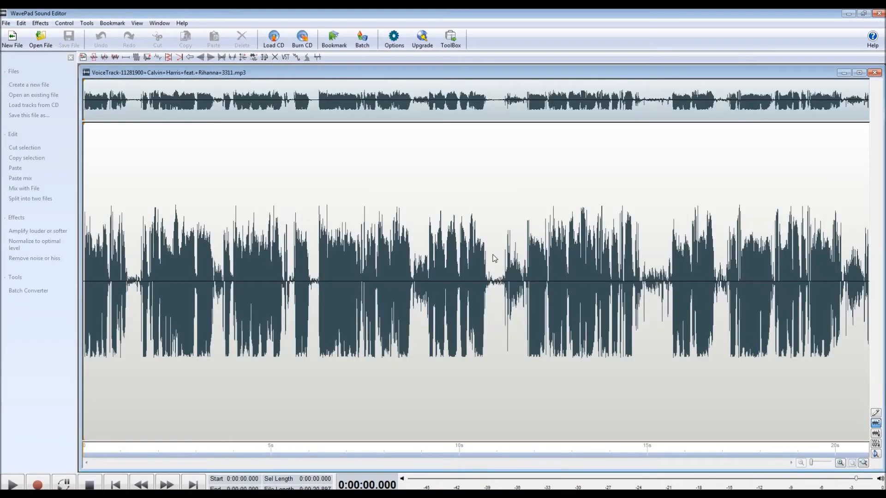
left_click_drag(488, 301, 527, 305)
key("Delete")
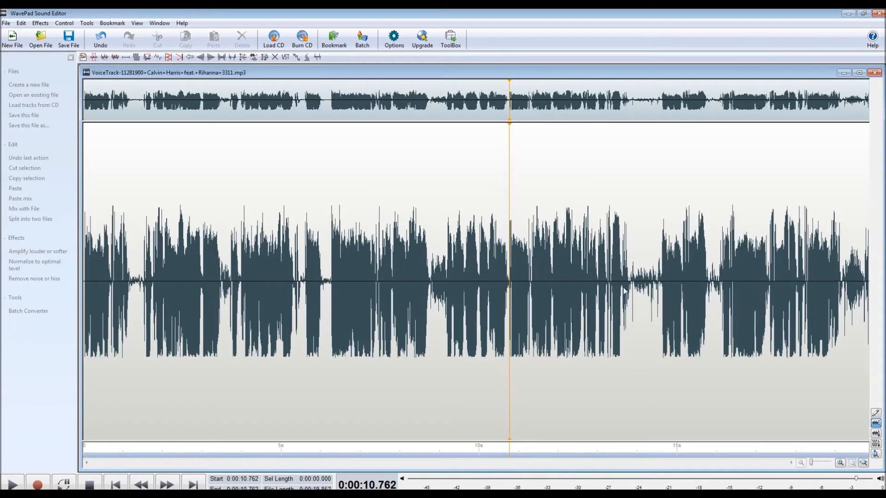
left_click_drag(632, 289, 658, 287)
key("Delete")
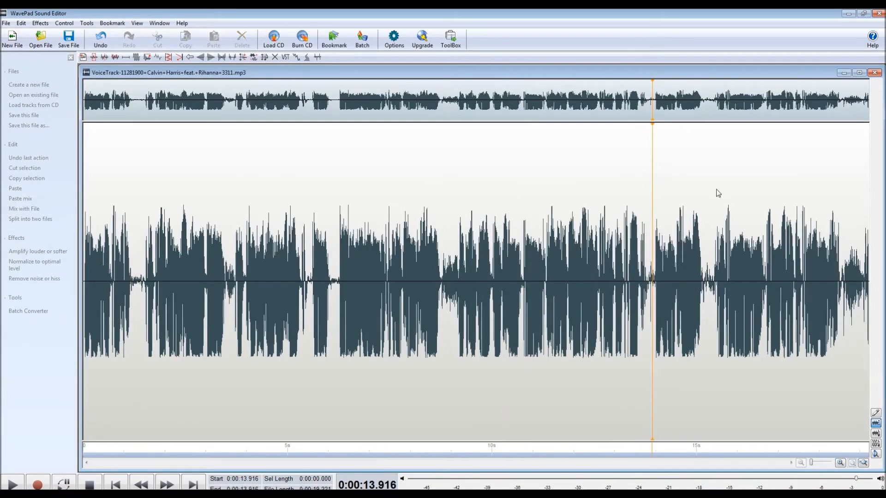
Save the edited voice track as a high-quality constant 256 kbps MP3 and reload it in the voice-tracking controls
left_click(69, 38)
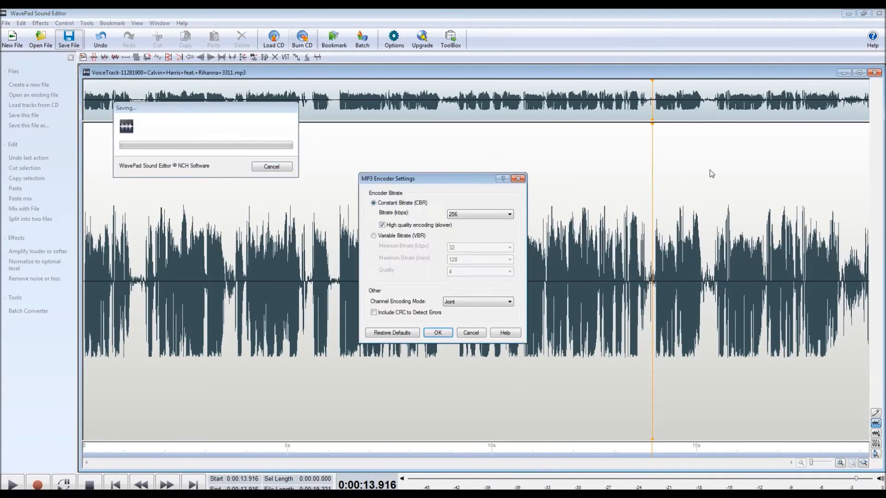
left_click(437, 332)
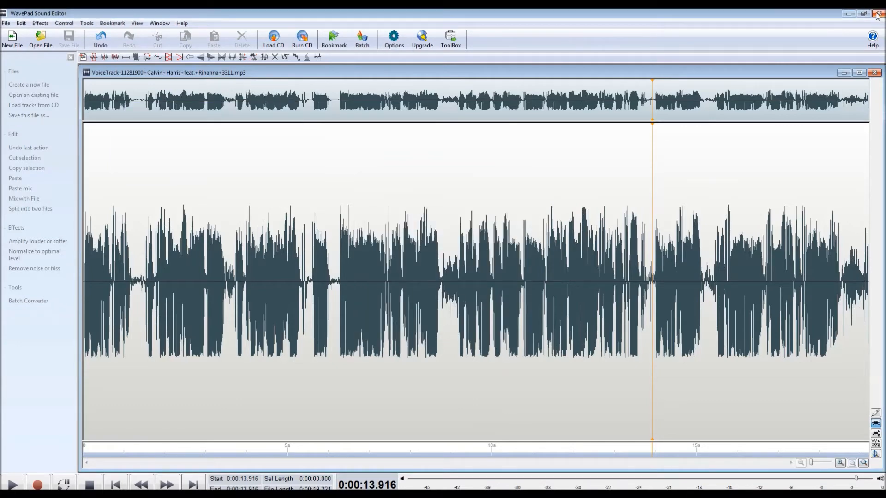
left_click(877, 13)
double_click(516, 240)
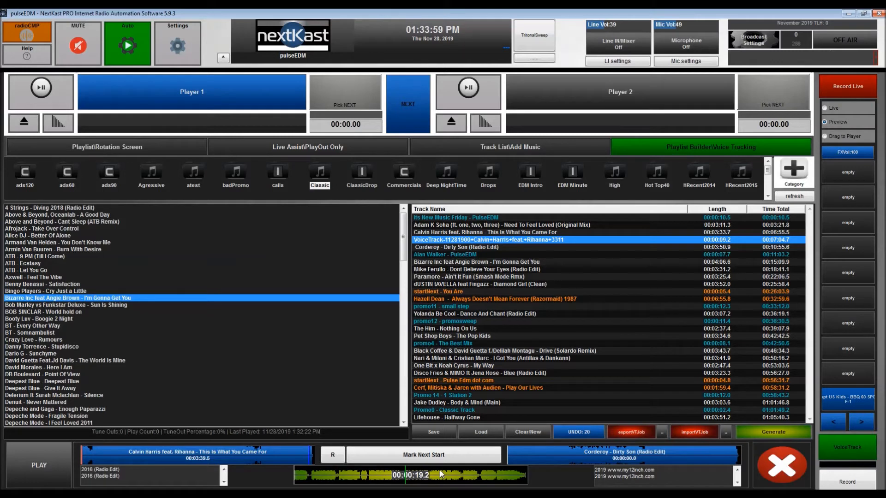
Set up voice tracking between Corderoy - Dirty Son and Alan Walker - PulseEDM, and view the file chooser for an empty sample slot
double_click(458, 254)
double_click(458, 247)
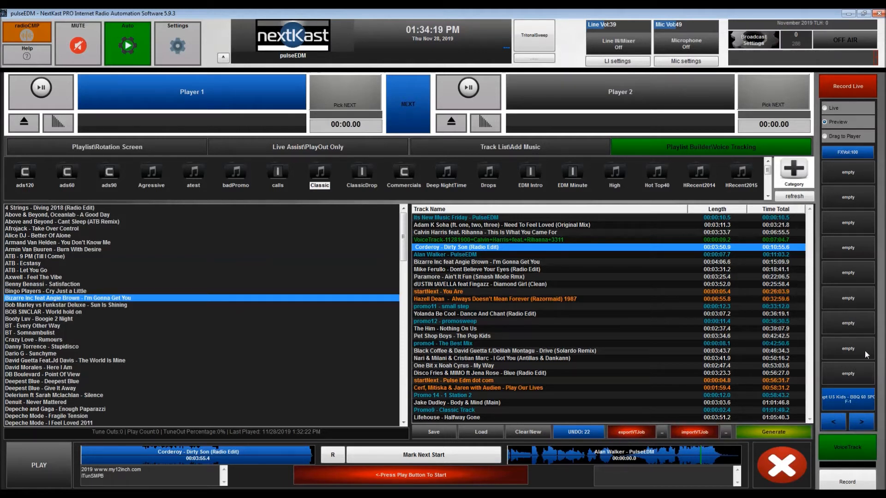
left_click(846, 380)
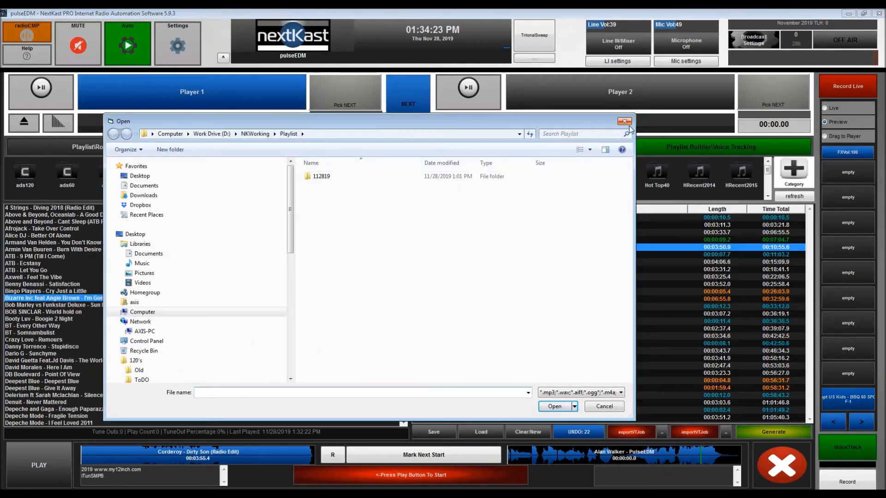
left_click(624, 121)
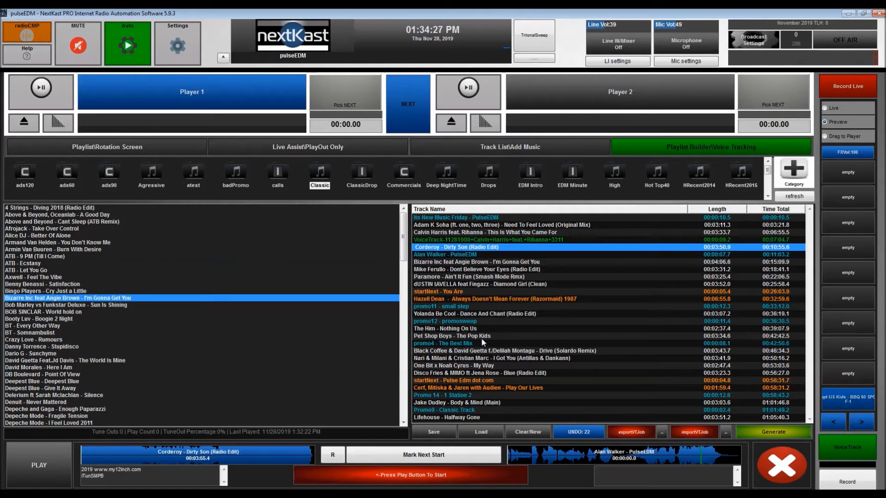
Start recording a voice track after Corderoy - Dirty Son and play the US Kids BBQ sample during the recording
left_click(40, 463)
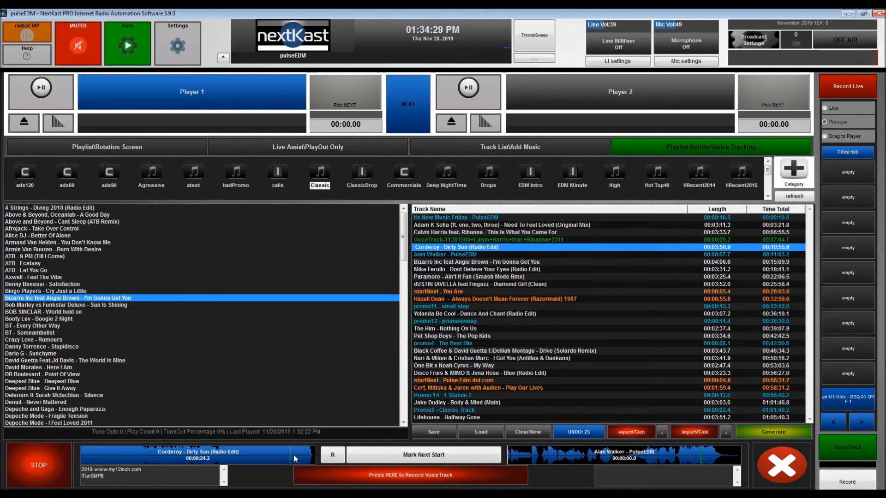
left_click(410, 475)
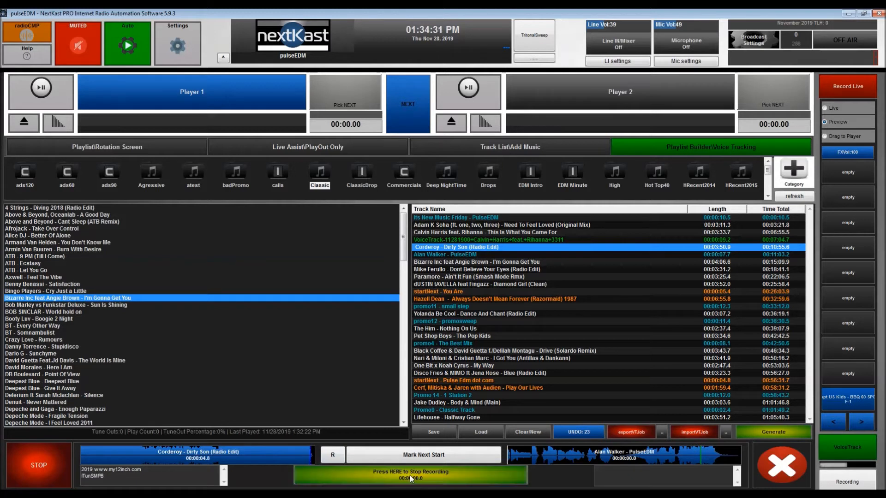
left_click(859, 400)
left_click(859, 401)
Change the color of the US Kids BBQ sample slot to green
right_click(842, 400)
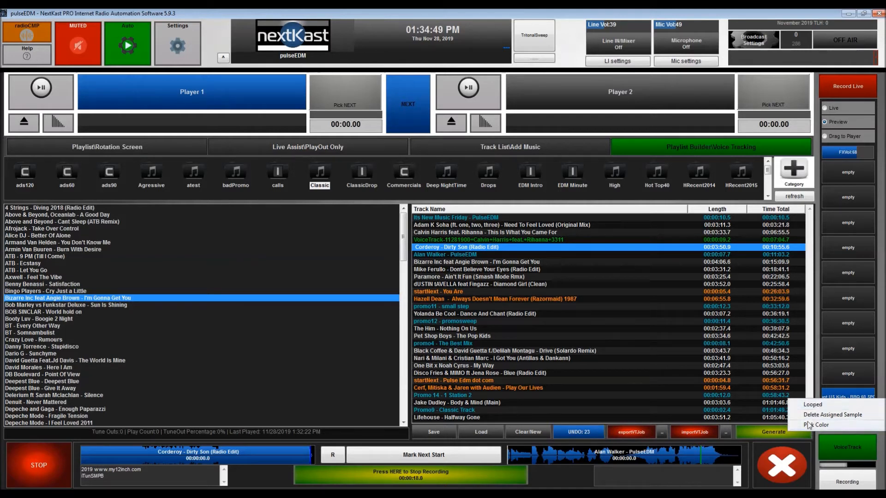
left_click(828, 428)
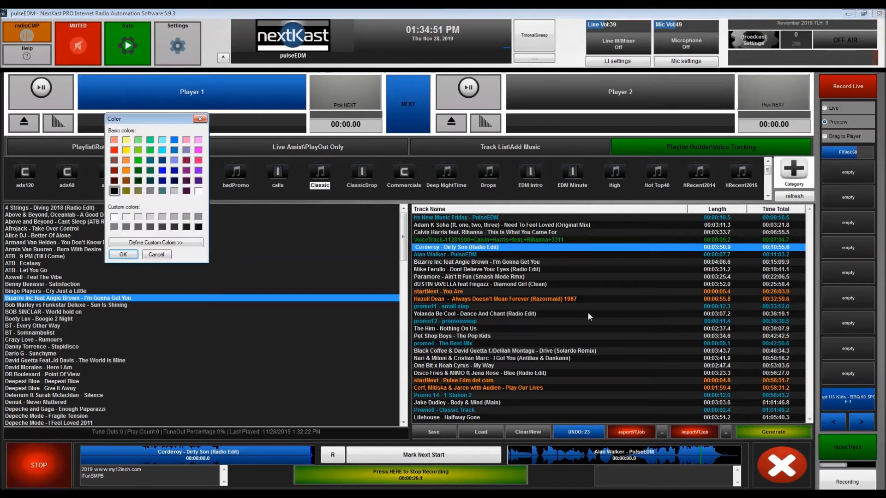
left_click(138, 160)
left_click(123, 254)
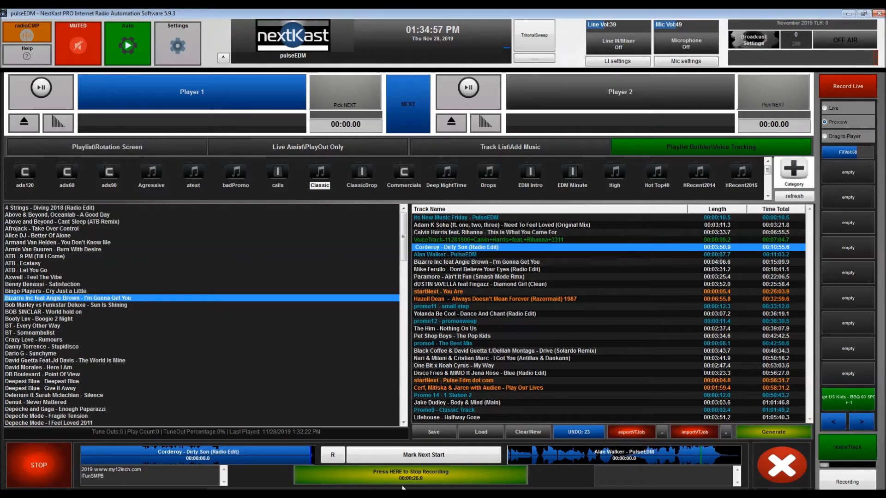
Stop the recording, preview the transition from the end of Corderoy - Dirty Son, and reopen the recorded voice track
left_click(418, 475)
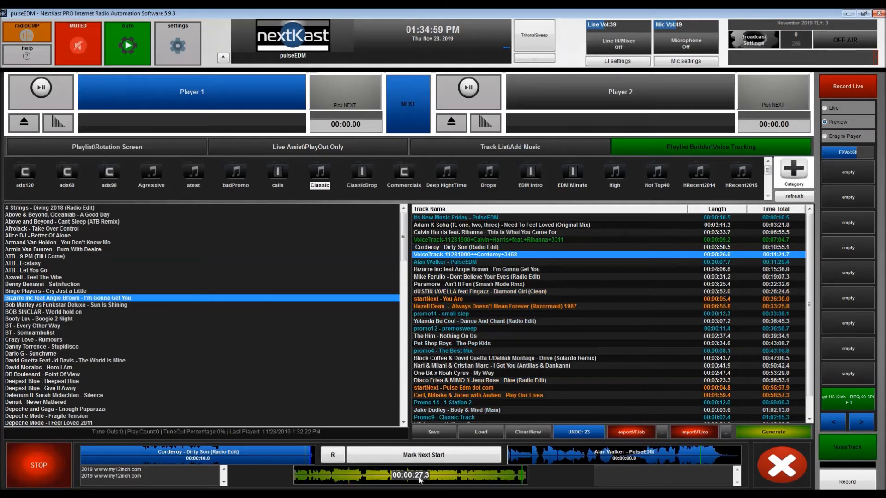
left_click(312, 462)
left_click(792, 475)
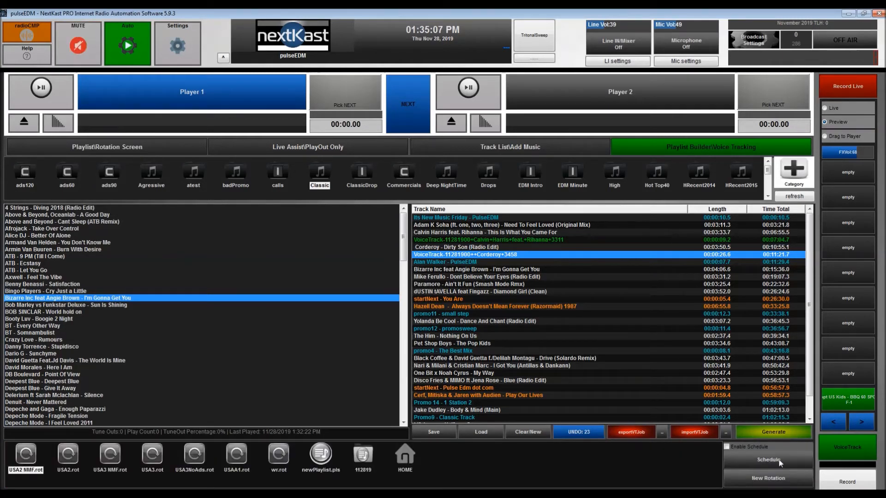
double_click(514, 257)
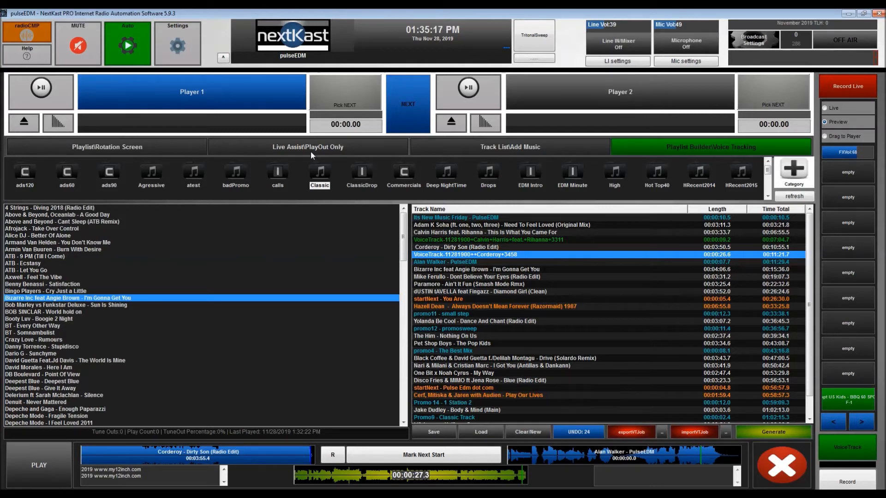
Open the MP3 render and FTP upload settings for 00.pls in the 112819 playlist folder
left_click(122, 148)
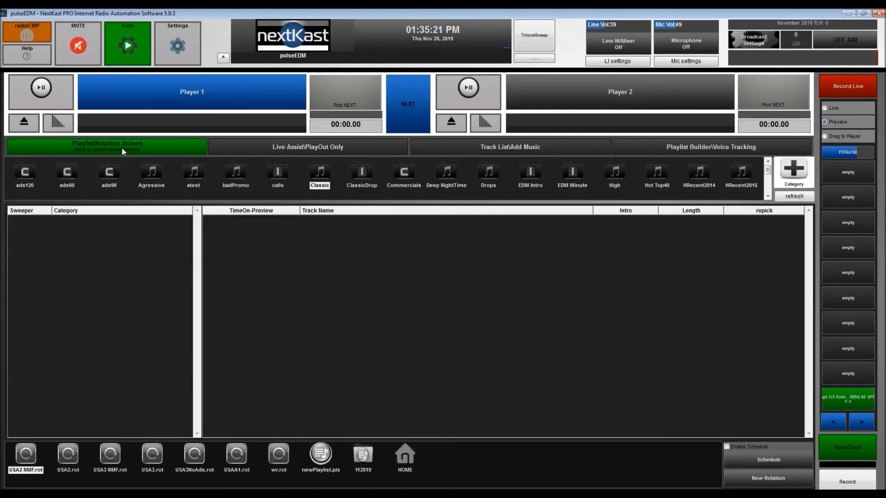
left_click(369, 463)
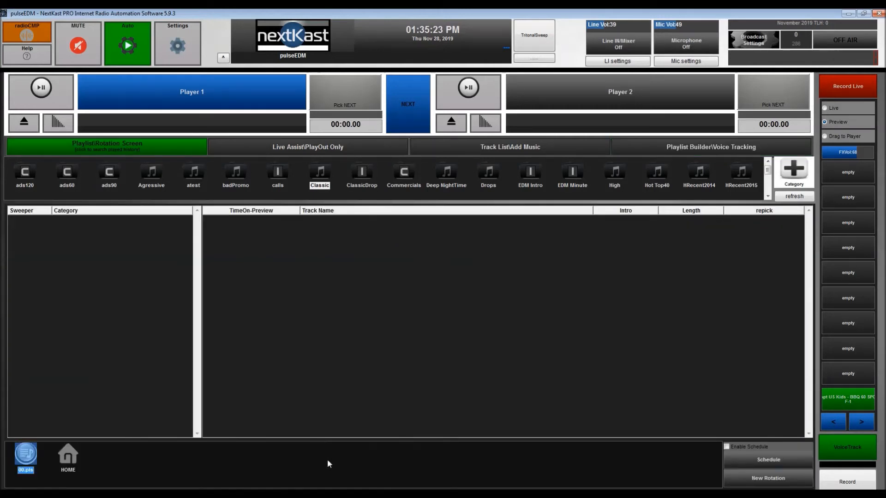
right_click(30, 462)
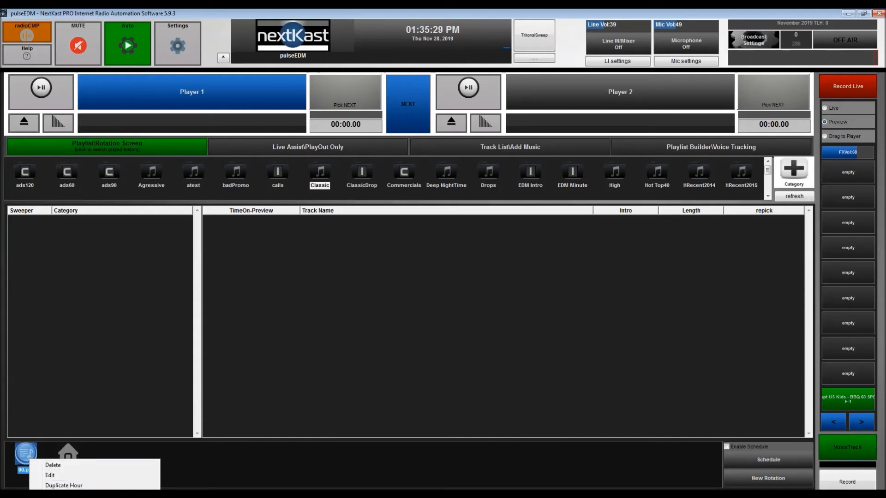
left_click(64, 494)
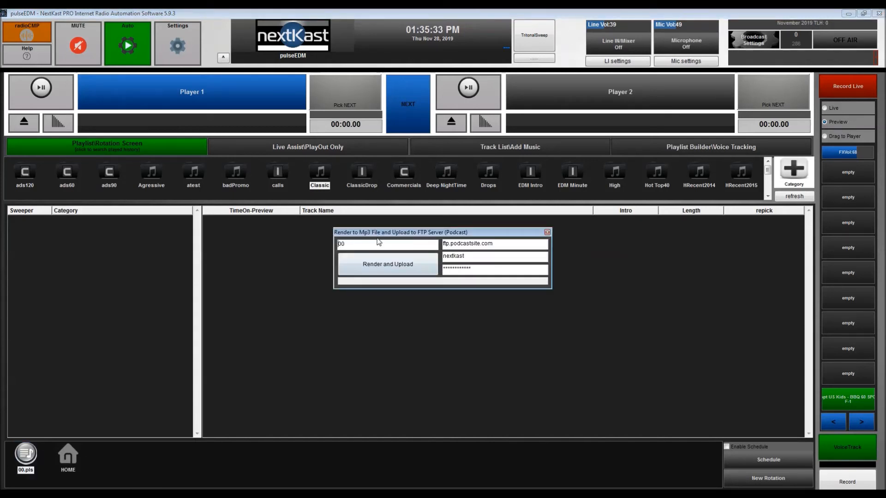
Render the 00 playlist to an MP3 file with upload to the FTP server, and close the render dialog
left_click_drag(363, 245, 325, 245)
type("podcast")
left_click(383, 267)
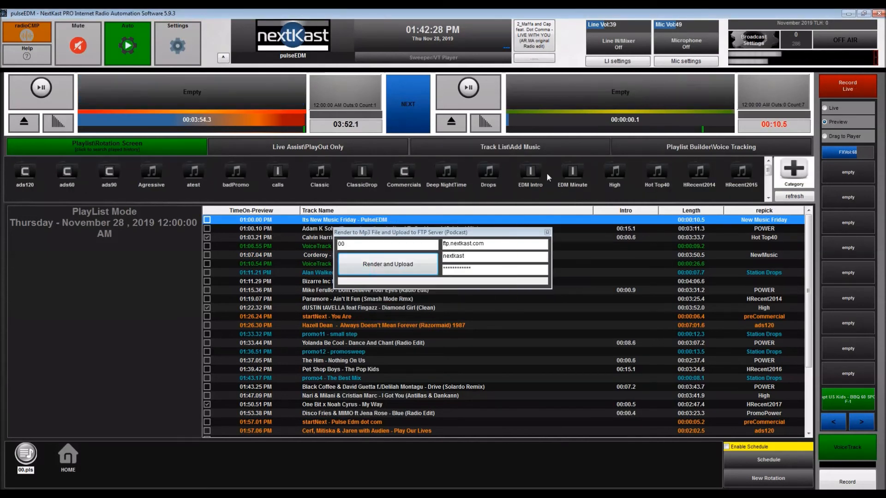
left_click_drag(429, 231, 408, 236)
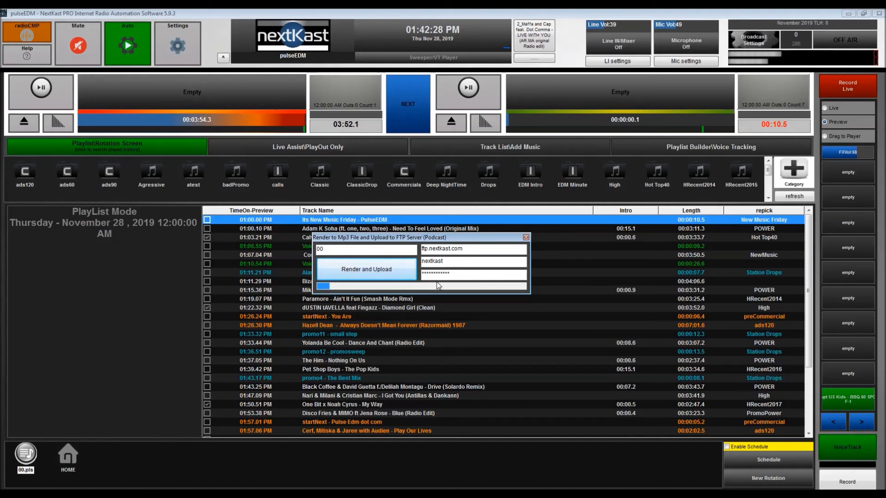
left_click(526, 237)
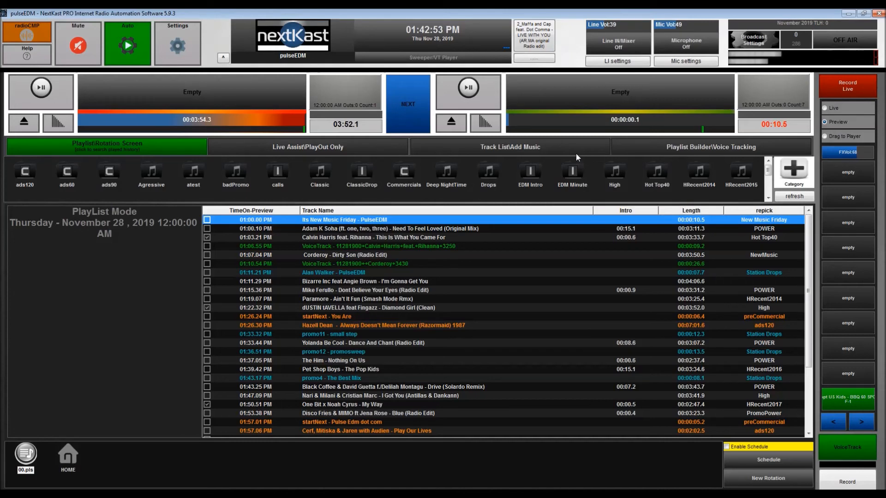
left_click(565, 143)
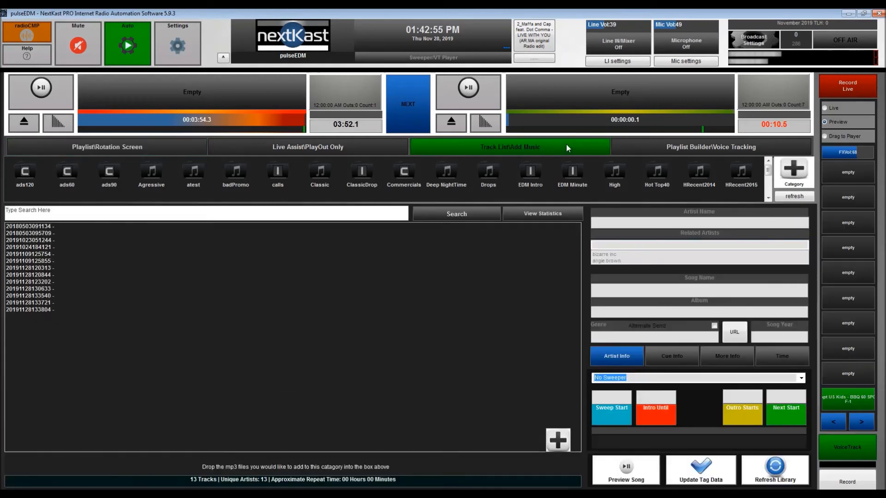
left_click_drag(768, 174, 768, 184)
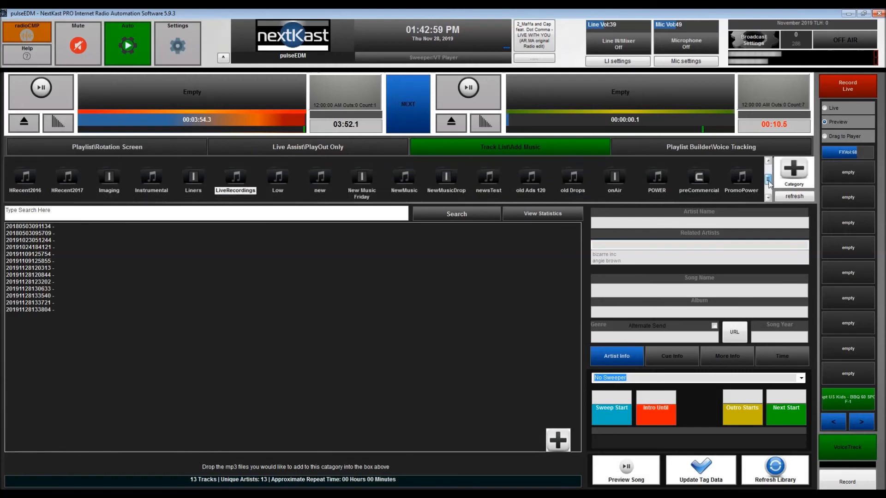
mouse_move(768, 181)
left_mouse_down()
mouse_move(768, 172)
mouse_move(768, 181)
left_mouse_up()
left_click(236, 176)
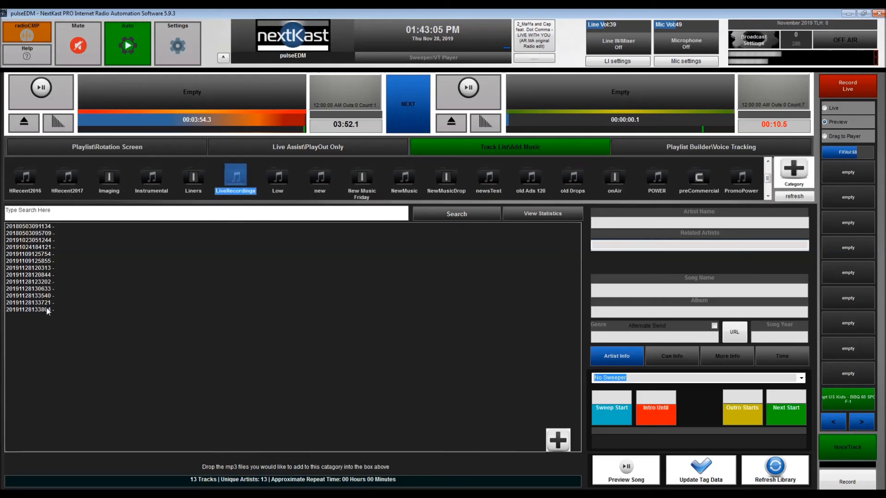
left_click(17, 310)
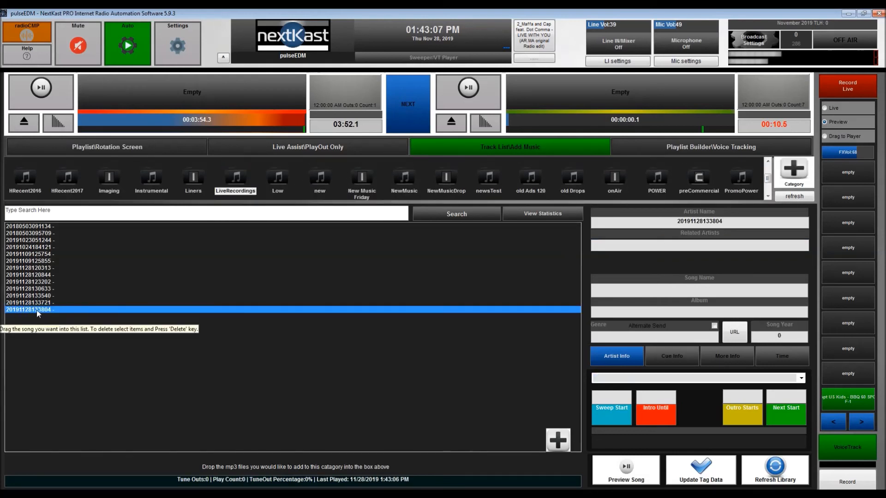
right_click(37, 311)
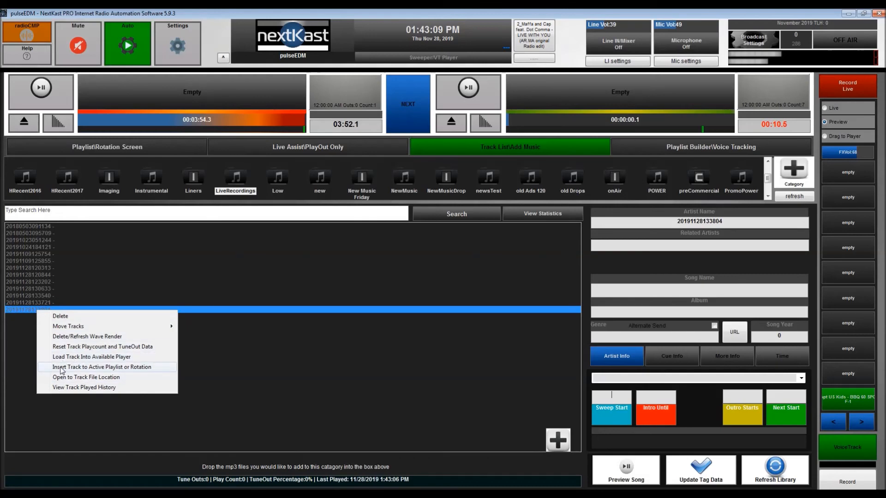
left_click(82, 377)
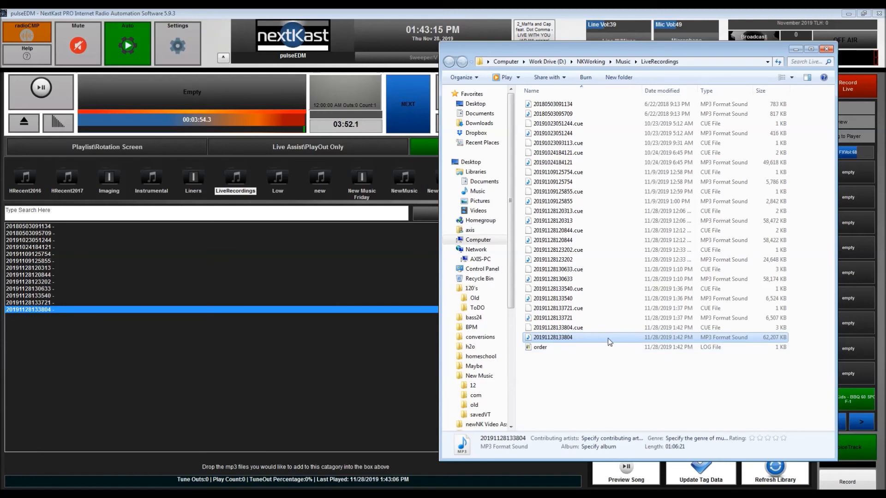
Open 20191128133804.cue in Notepad++, examine the index times of tracks 1 and 2, and close the editor and folder
left_click(570, 329)
right_click(571, 331)
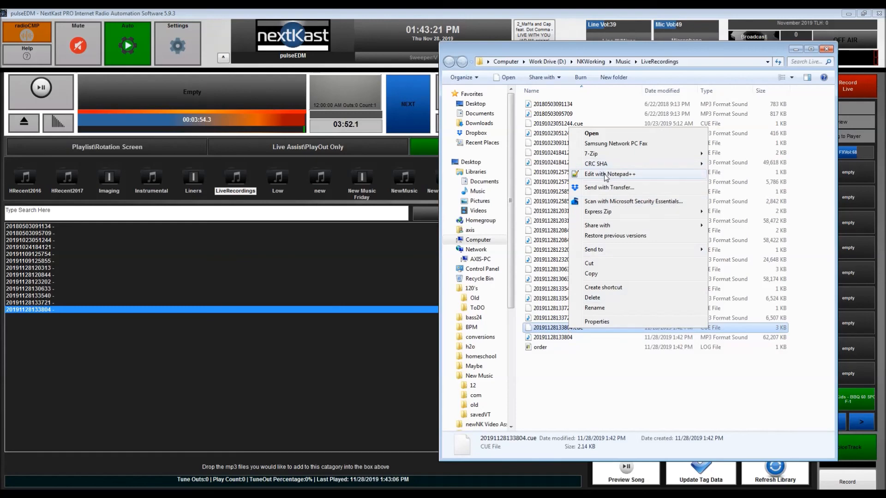
left_click(605, 175)
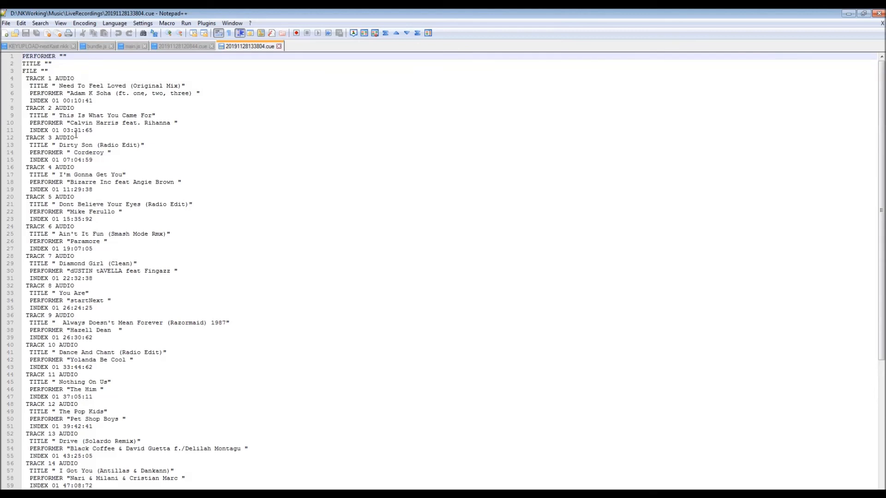
left_click_drag(108, 101, 31, 102)
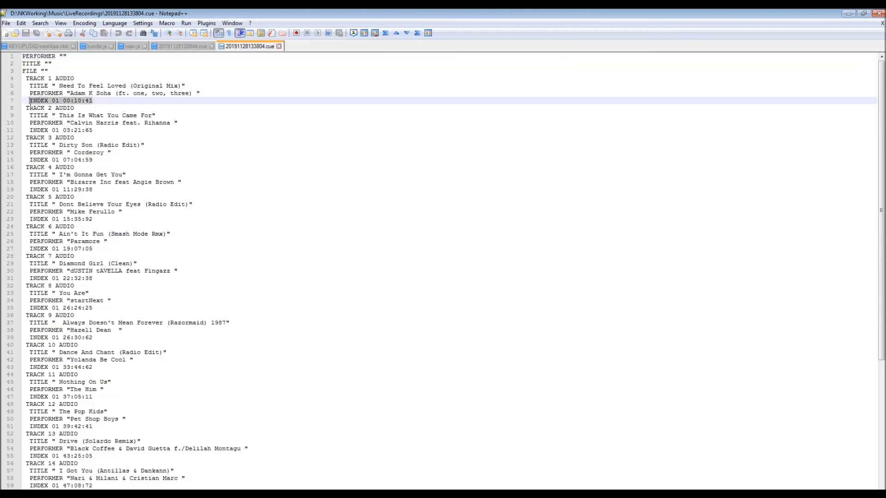
triple_click(98, 133)
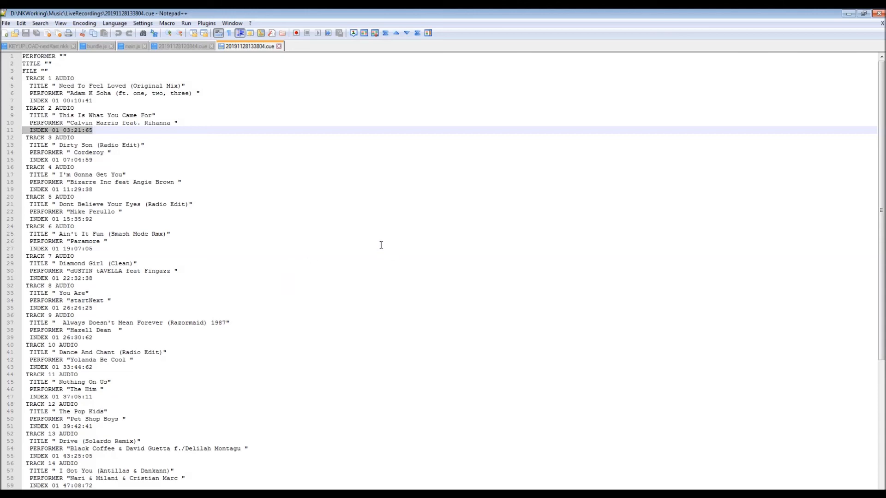
left_click(878, 13)
left_click(830, 51)
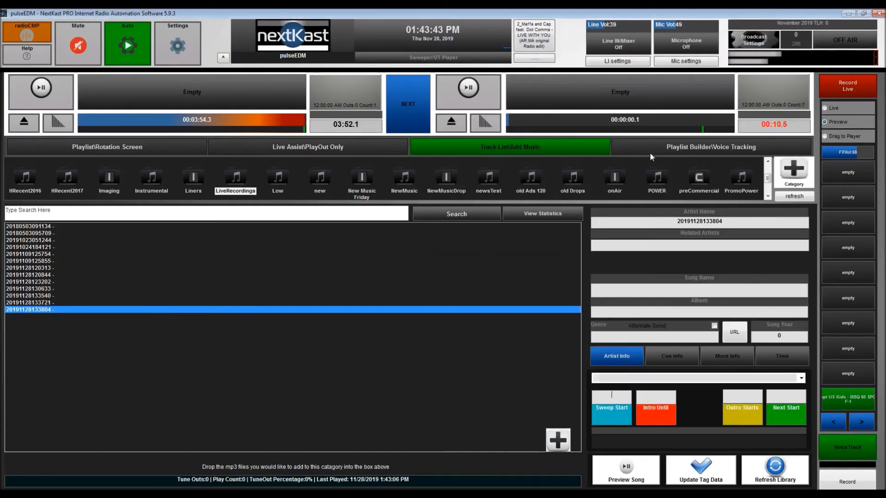